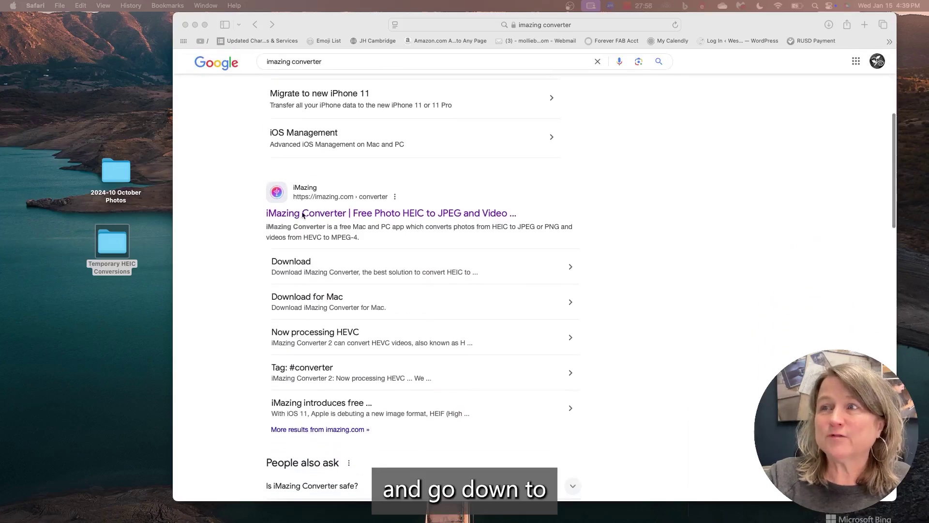
Open the iMazing Converter page from the search results and minimize the browser window
scroll(334, 222, "down", 1)
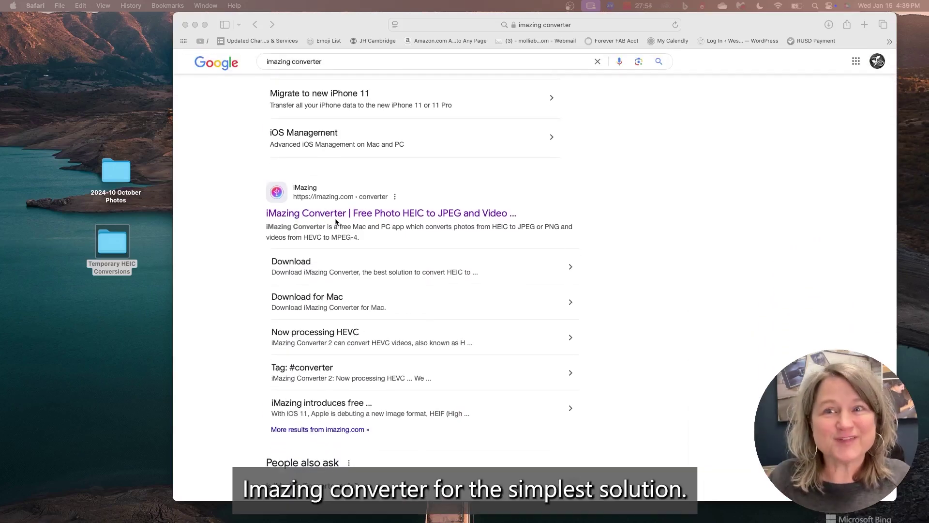
left_click(326, 215)
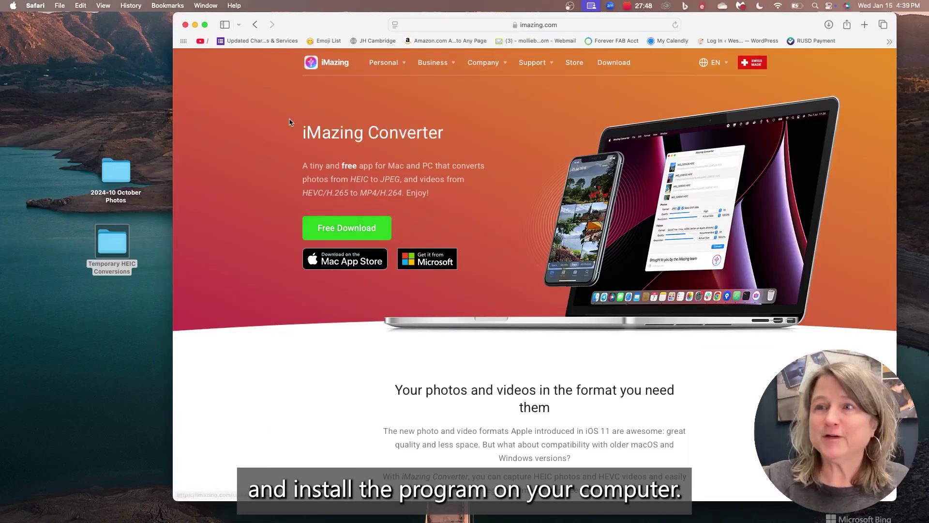
left_click(195, 25)
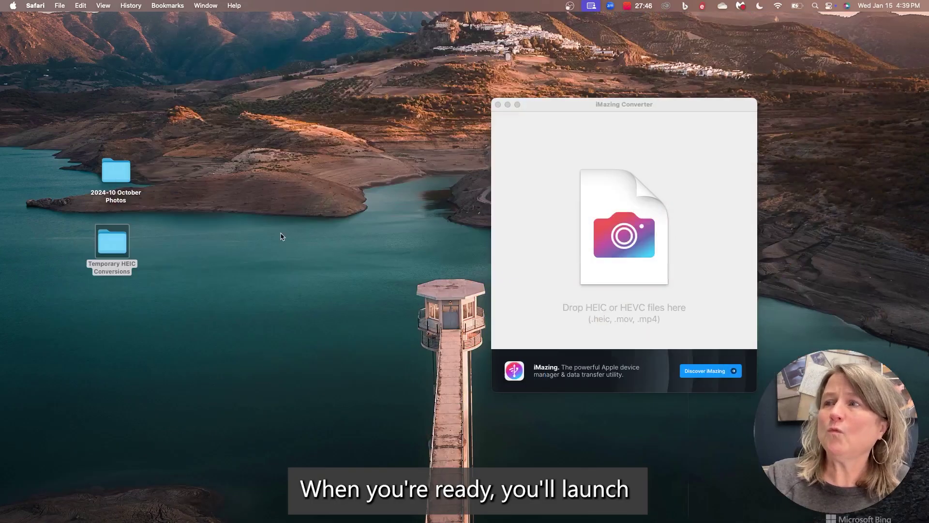
Move the iMazing Converter window away from the desktop folders and open the 2024-10 October Photos folder
left_click_drag(572, 108, 340, 106)
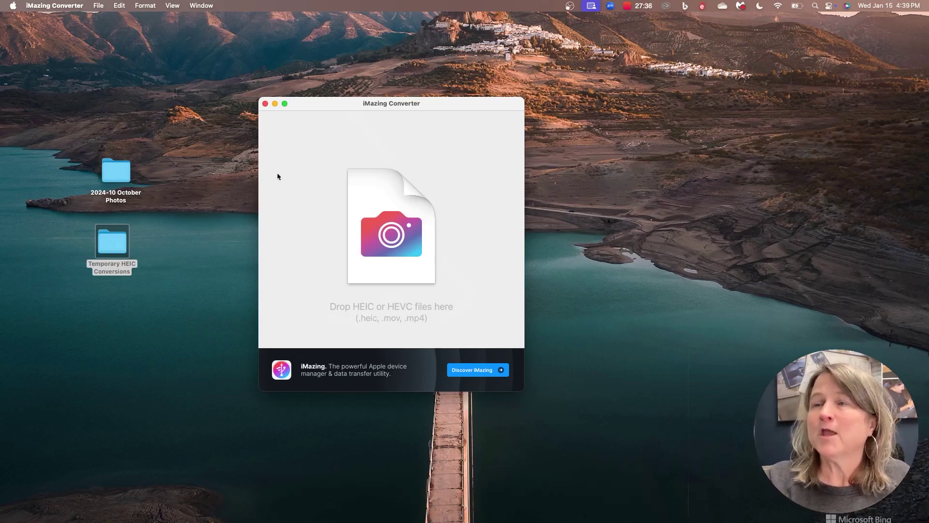
left_click_drag(315, 104, 492, 107)
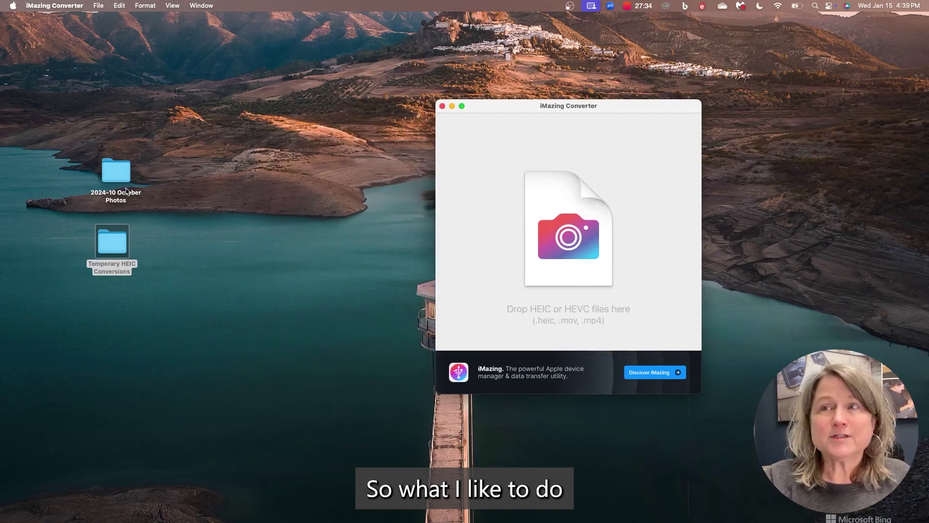
left_click(115, 175)
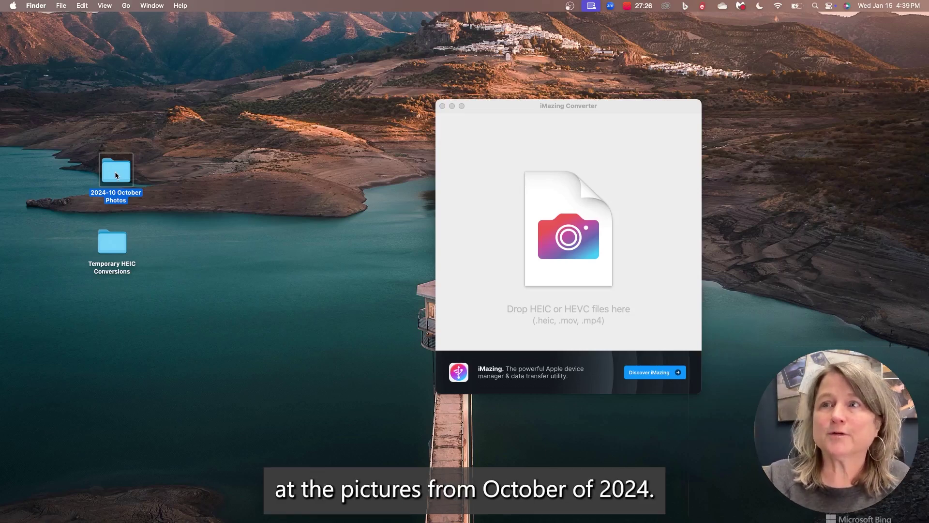
double_click(115, 171)
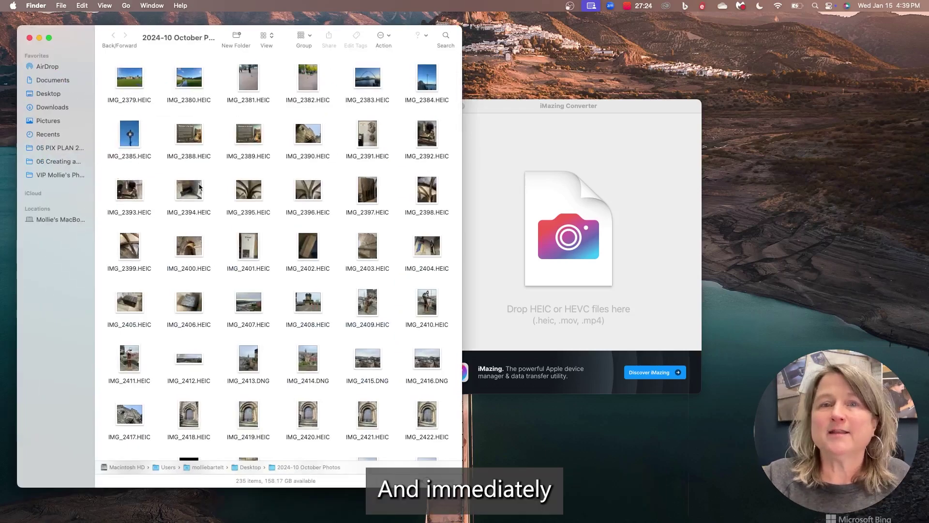
Look through the 2024-10 October Photos folder to examine which file types it contains
scroll(216, 188, "down", 2)
scroll(217, 188, "down", 2)
scroll(218, 187, "up", 4)
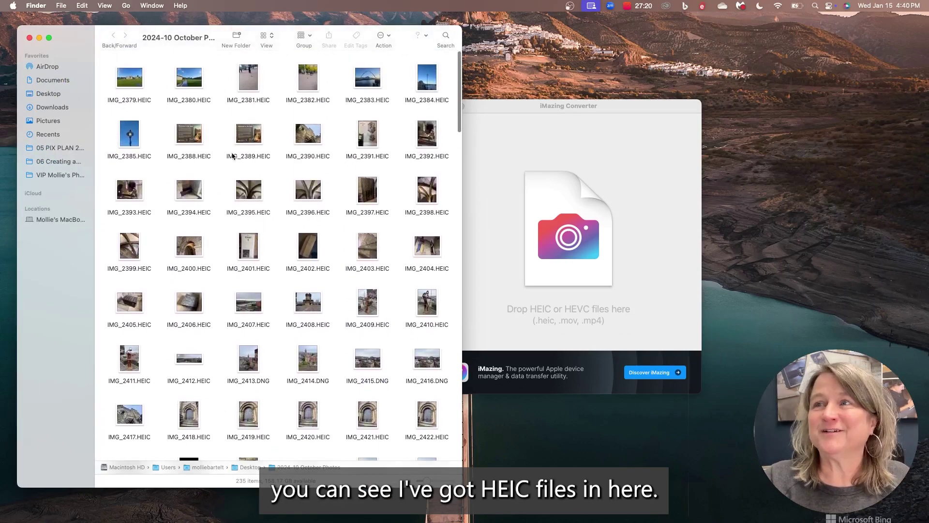
scroll(233, 228, "down", 3)
scroll(234, 231, "down", 8)
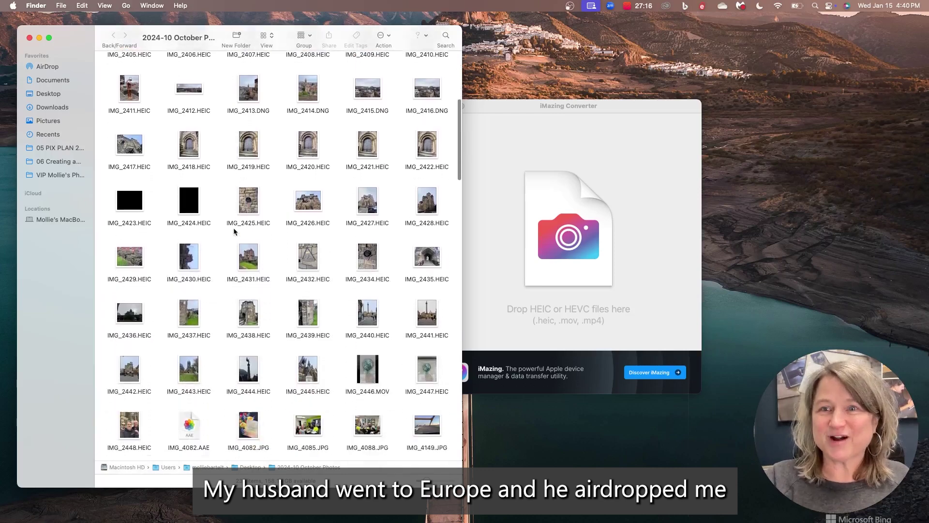
scroll(234, 231, "down", 7)
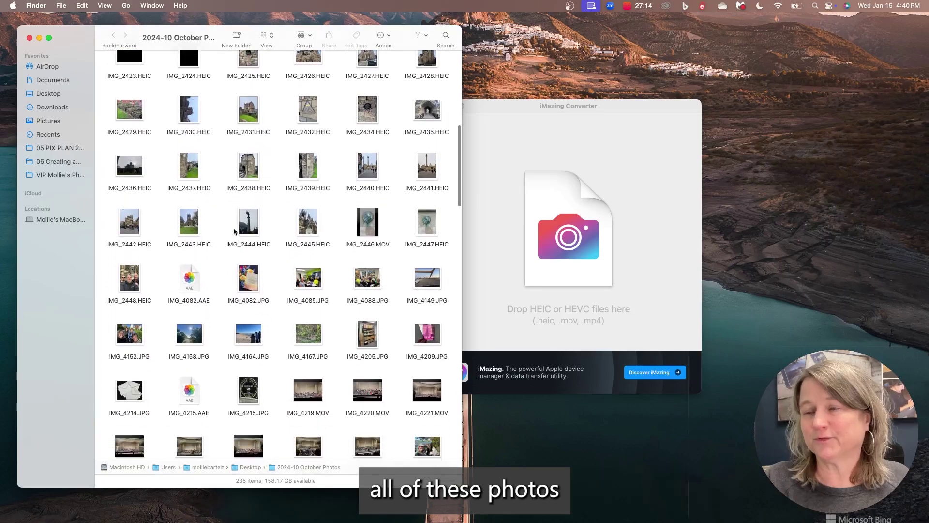
scroll(234, 231, "down", 7)
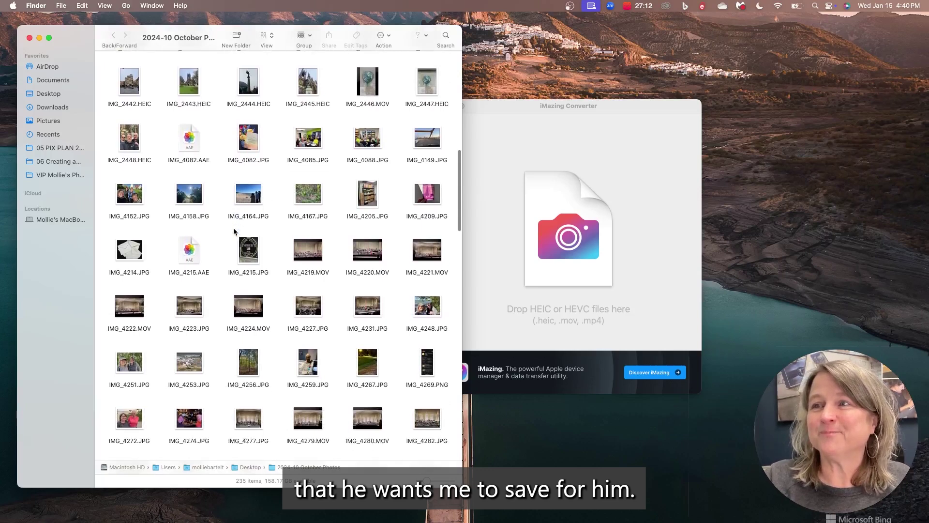
scroll(234, 231, "down", 20)
scroll(234, 231, "down", 10)
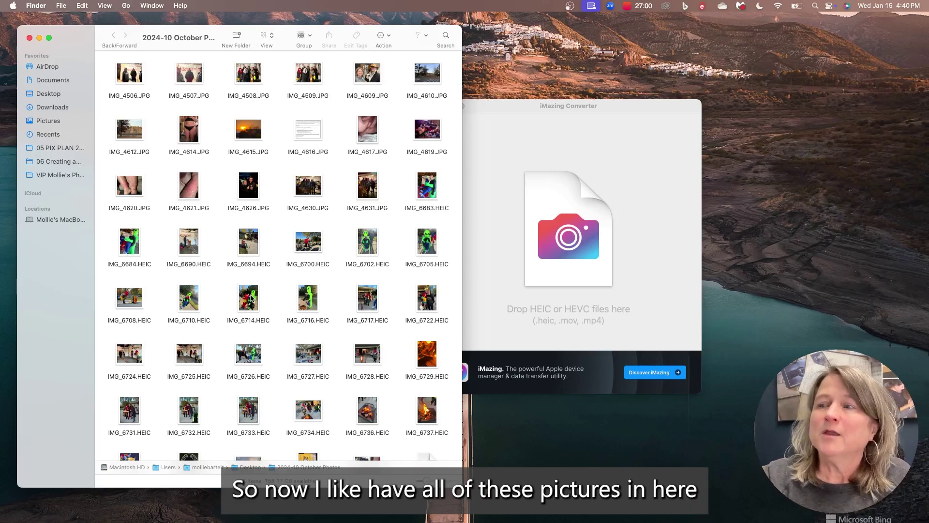
scroll(252, 298, "up", 2)
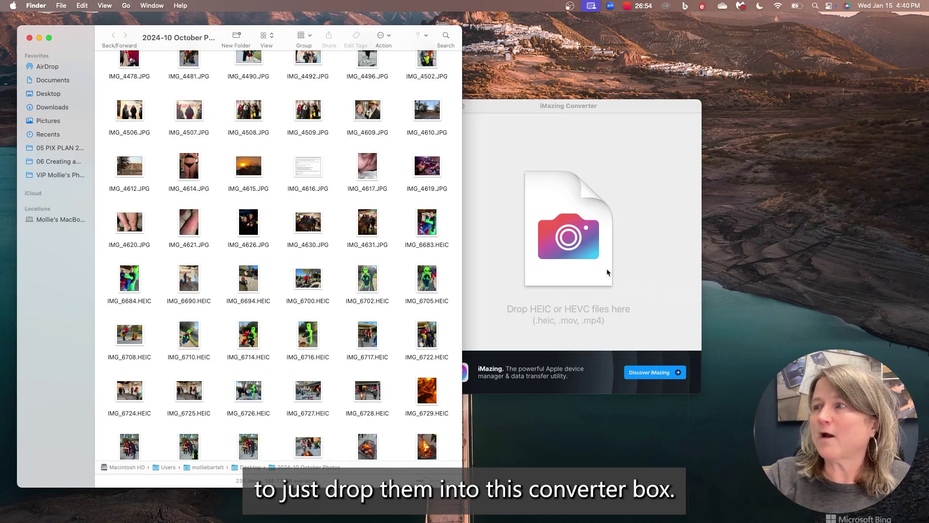
Move the converter window clear of the photos folder and show the folder's files as a list sorted by kind
left_click_drag(576, 106, 638, 114)
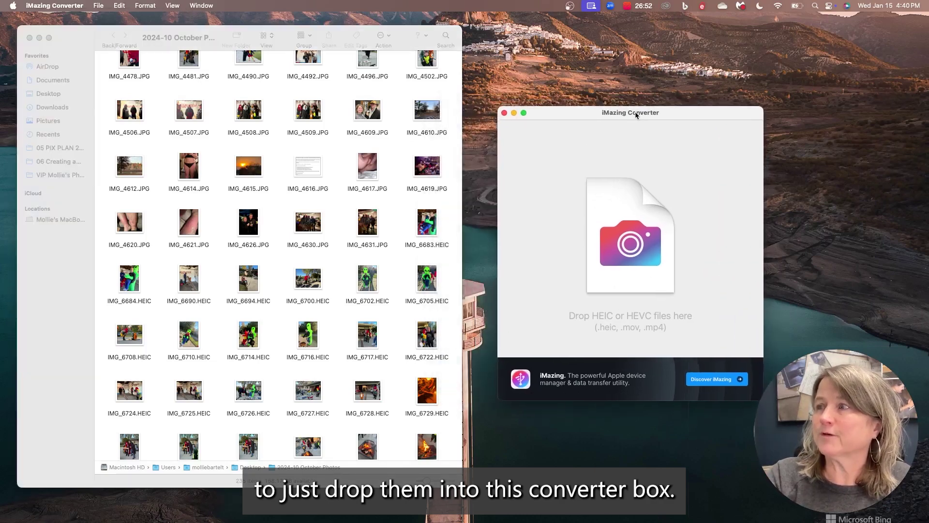
scroll(369, 249, "up", 15)
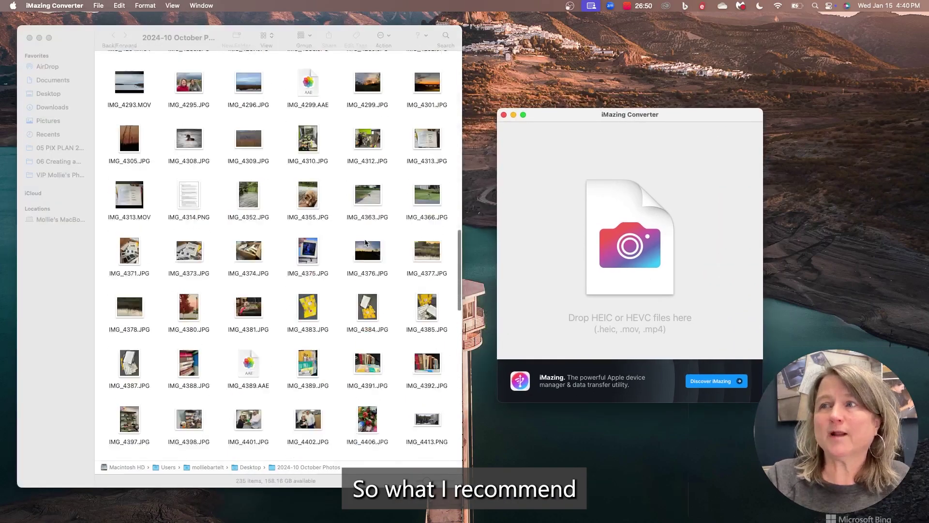
scroll(365, 242, "up", 5)
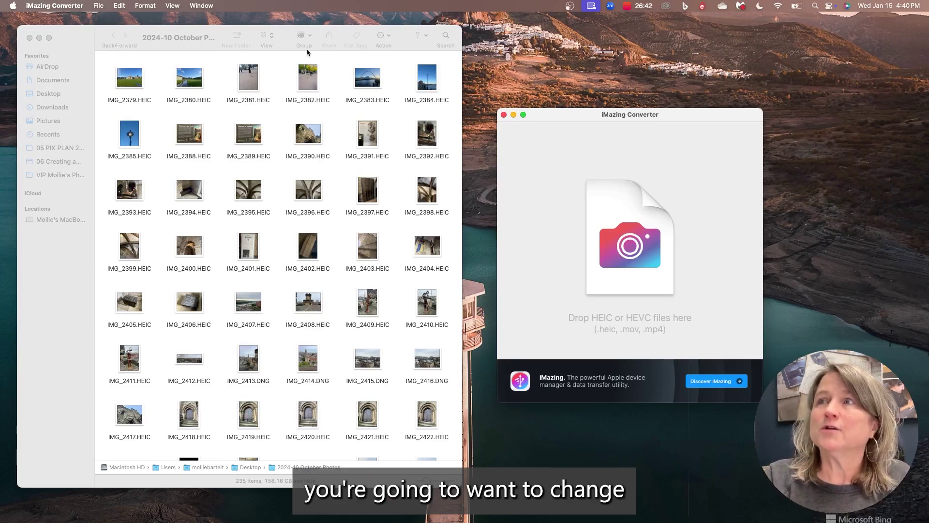
left_click(265, 36)
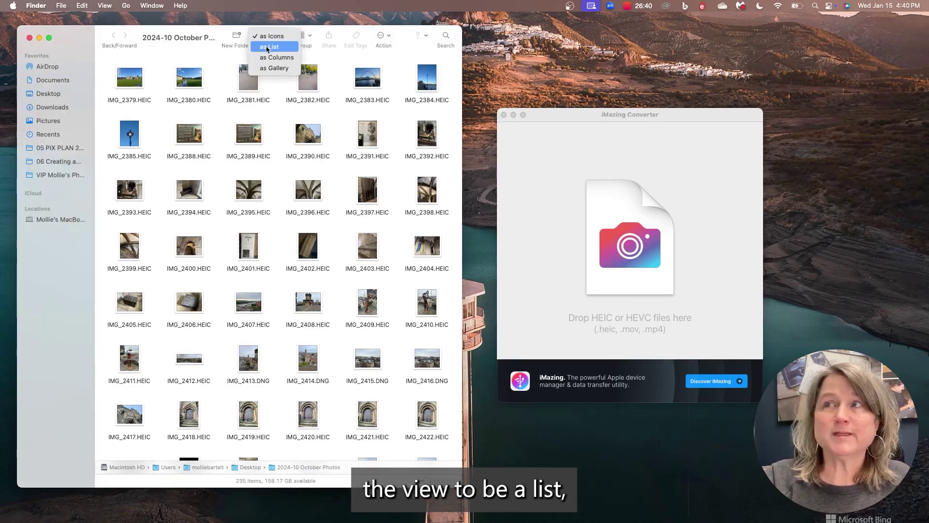
left_click(267, 47)
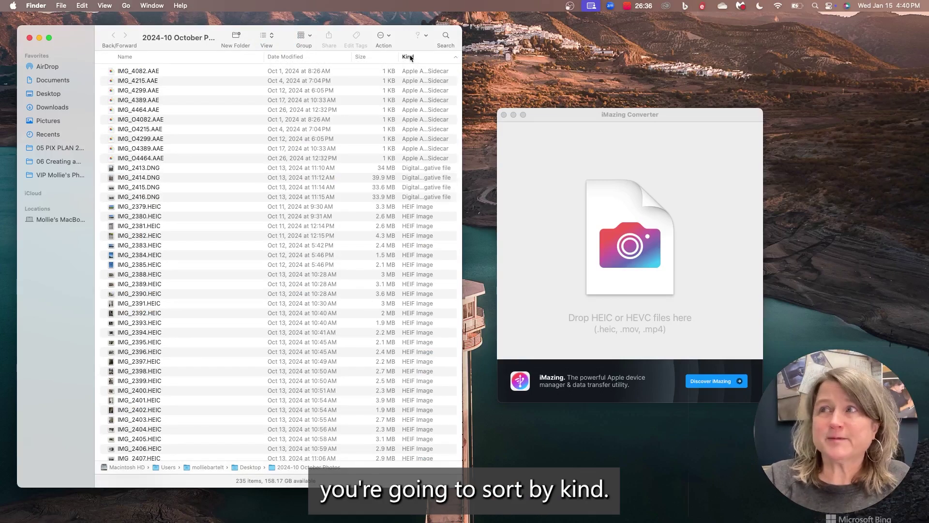
left_click(271, 37)
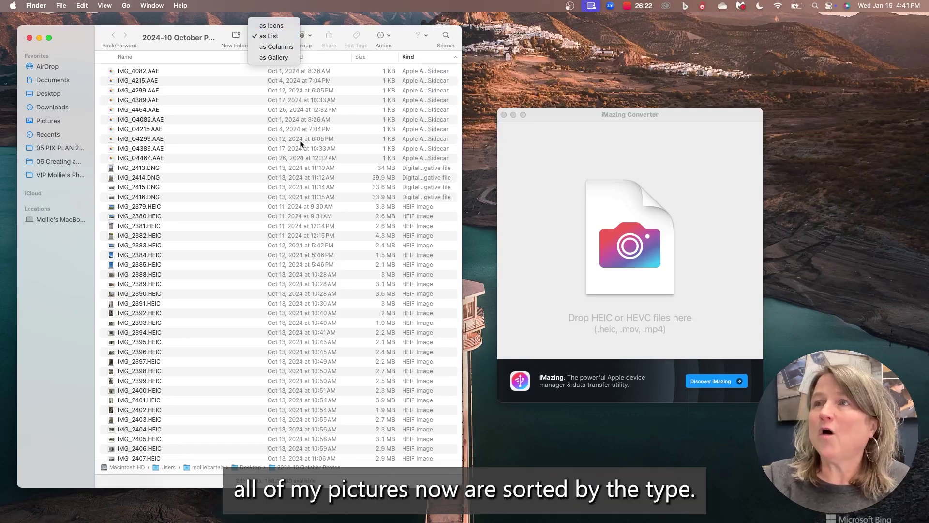
left_click(396, 225)
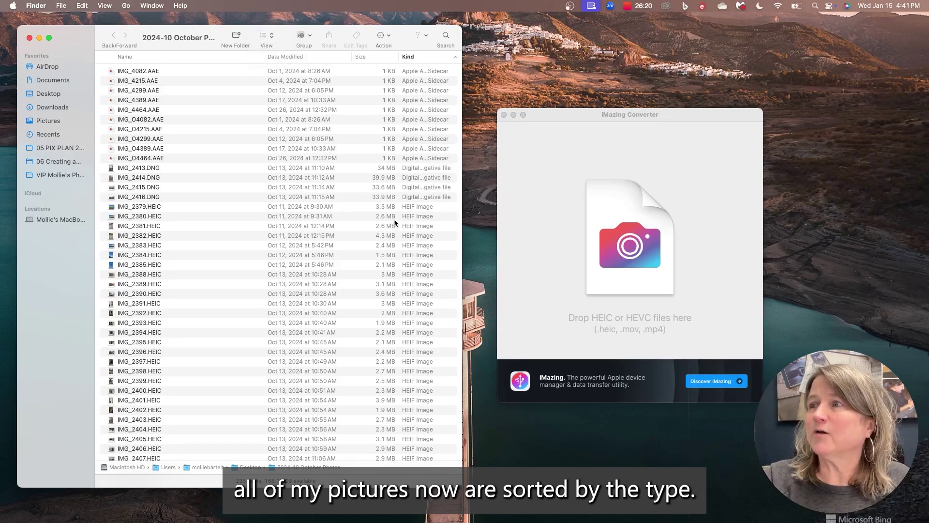
Select all HEIC files from IMG_2379.HEIC through IMG_6737.HEIC and add them to iMazing Converter
left_click(418, 208)
scroll(360, 239, "down", 2)
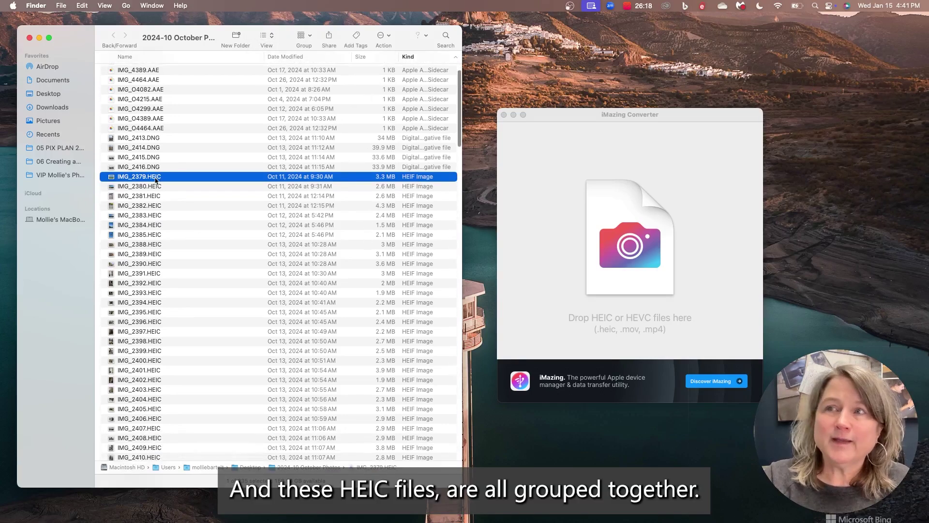
scroll(205, 193, "down", 3)
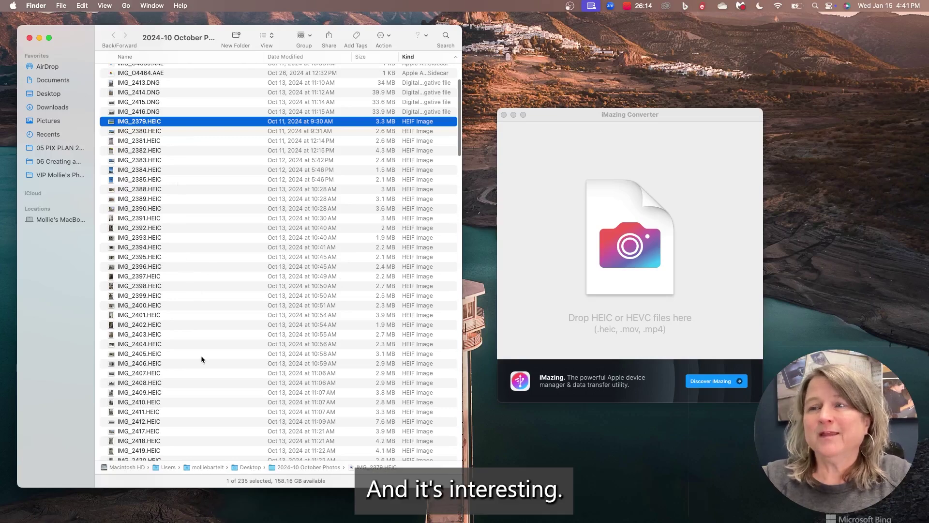
scroll(202, 355, "down", 3)
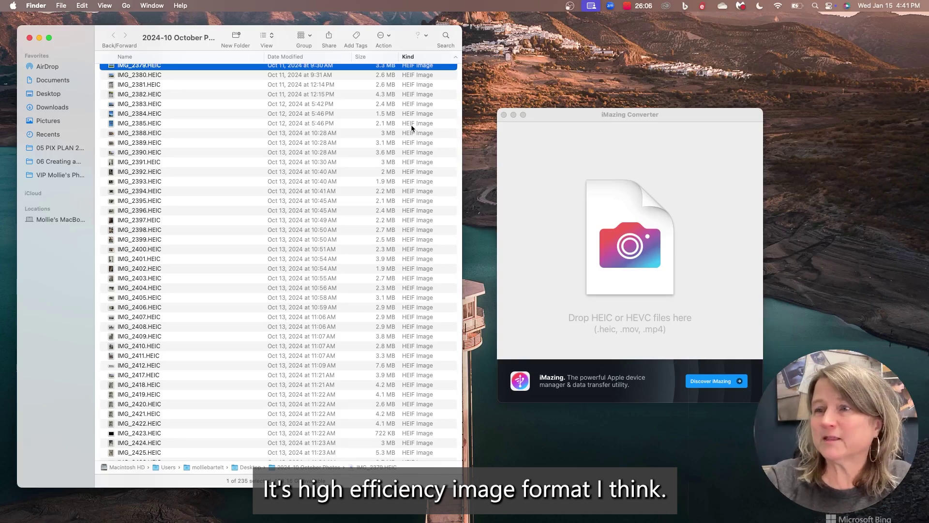
scroll(259, 262, "down", 5)
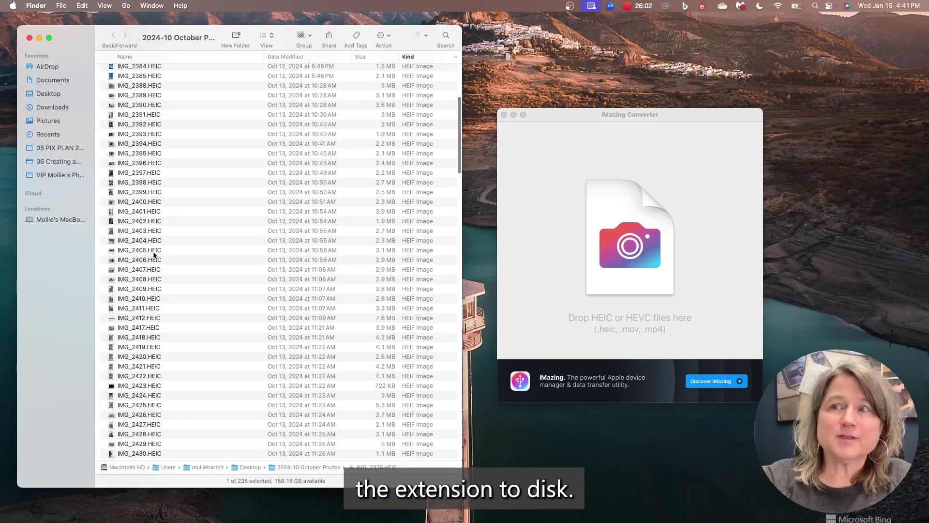
scroll(179, 303, "down", 8)
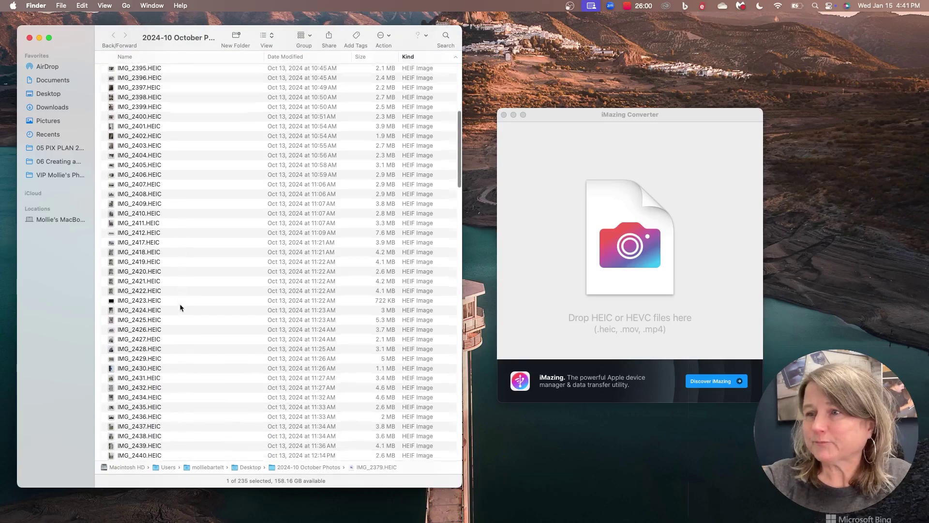
scroll(180, 307, "down", 10)
scroll(180, 308, "up", 20)
scroll(180, 308, "down", 5)
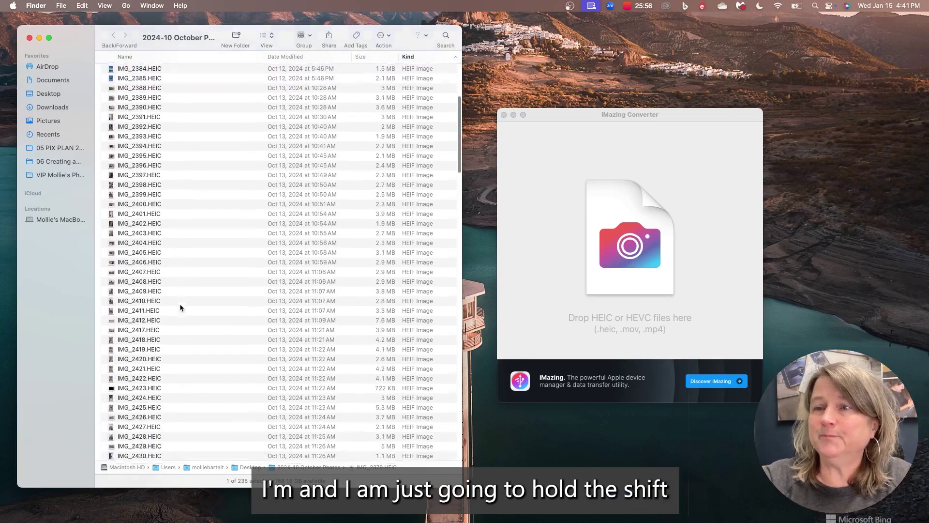
scroll(180, 307, "down", 20)
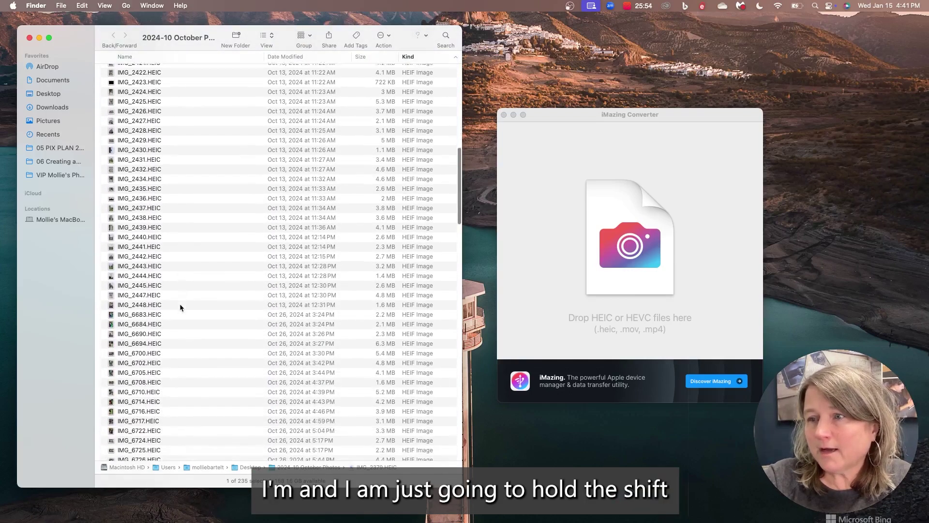
scroll(180, 307, "down", 18)
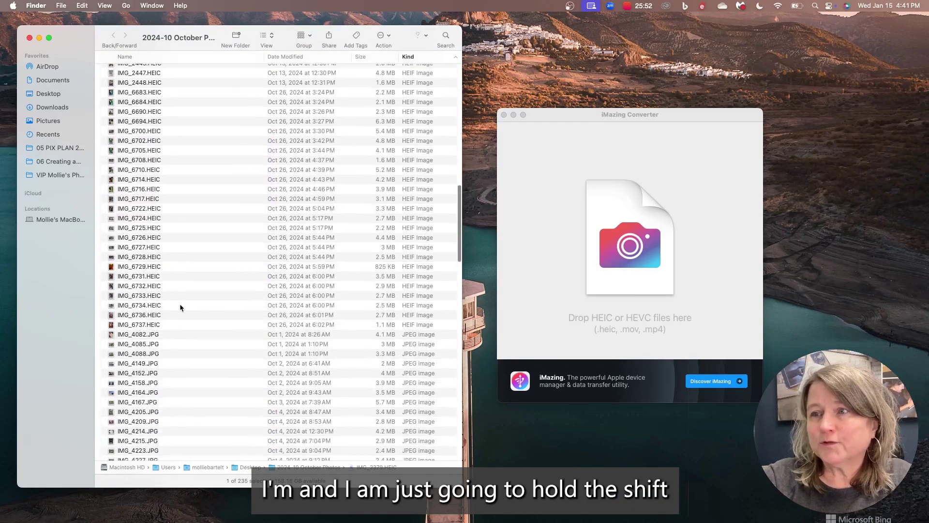
left_click(180, 308, "shift")
left_click(168, 325, "shift")
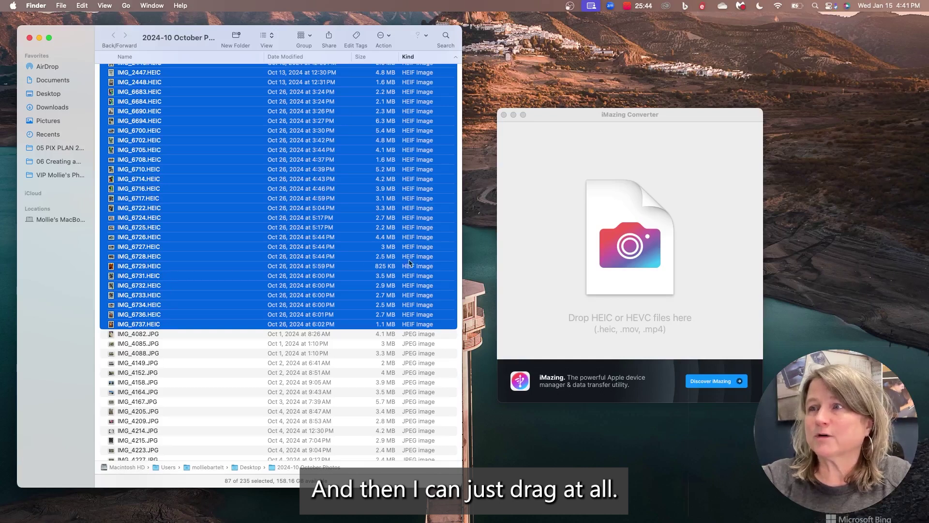
left_click_drag(352, 255, 554, 232)
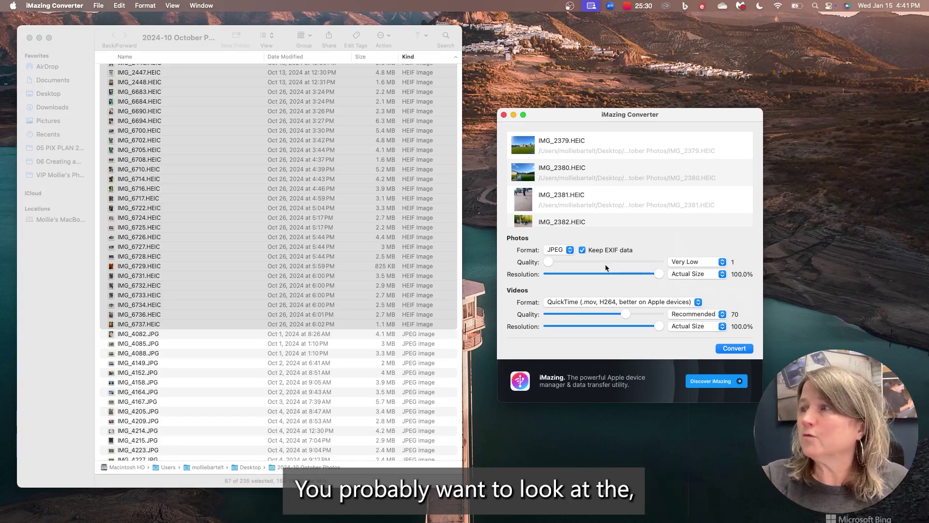
Set the photo quality for the JPEG conversion to Very High, 89
left_click_drag(547, 259, 637, 265)
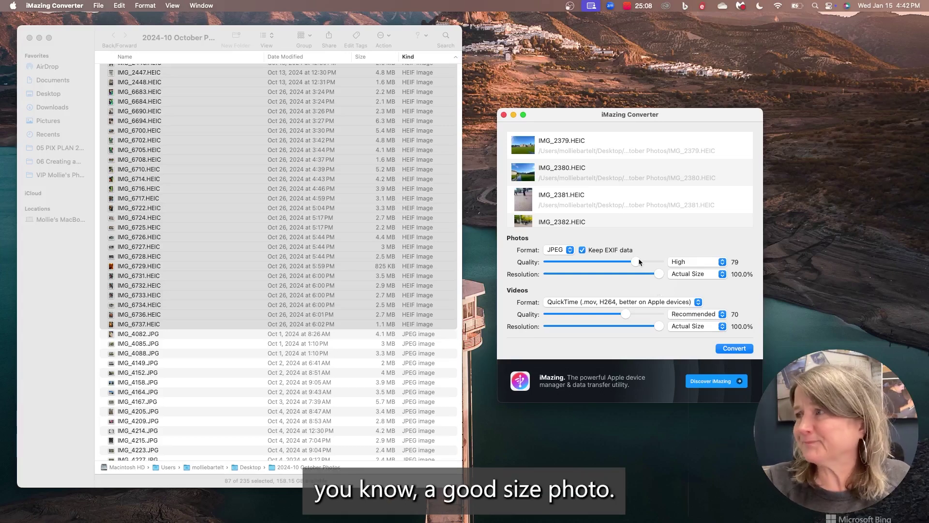
left_click_drag(636, 261, 640, 261)
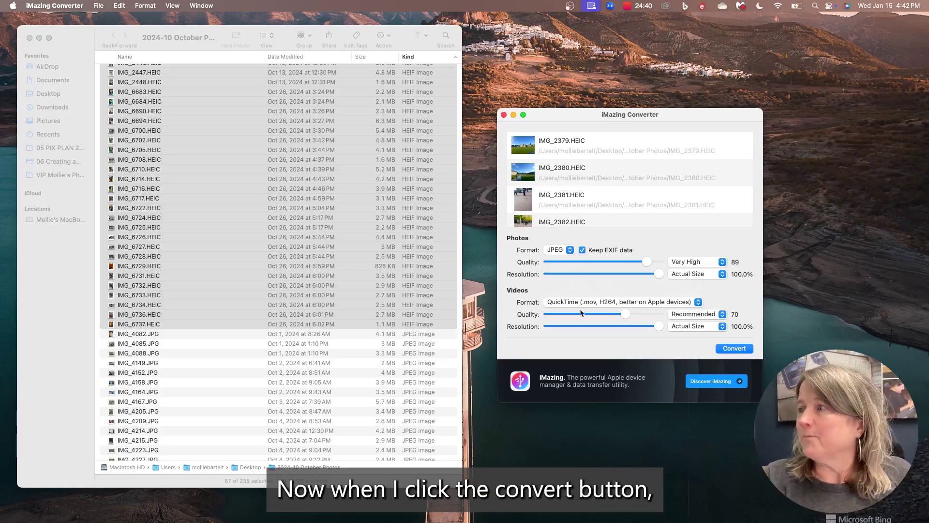
mouse_move(188, 44)
left_mouse_down()
mouse_move(206, 93)
mouse_move(224, 71)
mouse_move(194, 40)
left_mouse_up()
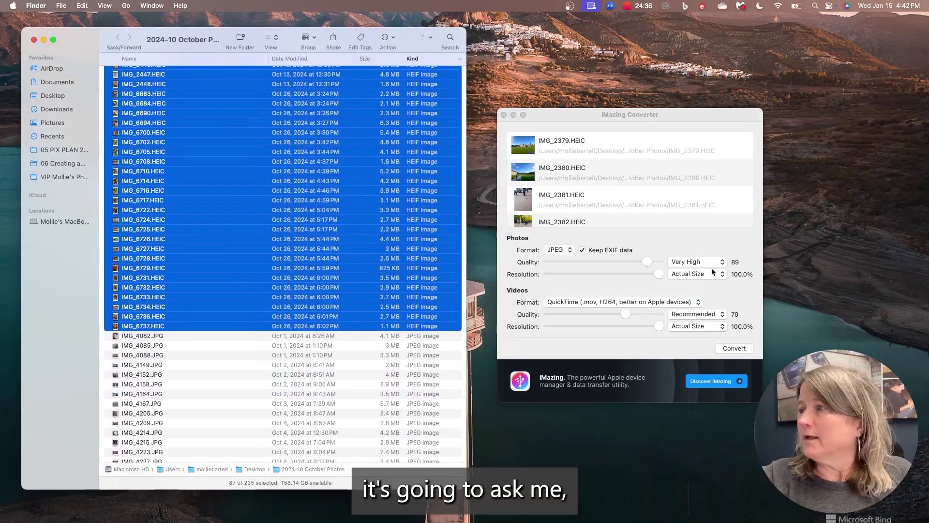
left_click(734, 349)
left_click(734, 348)
key("Escape")
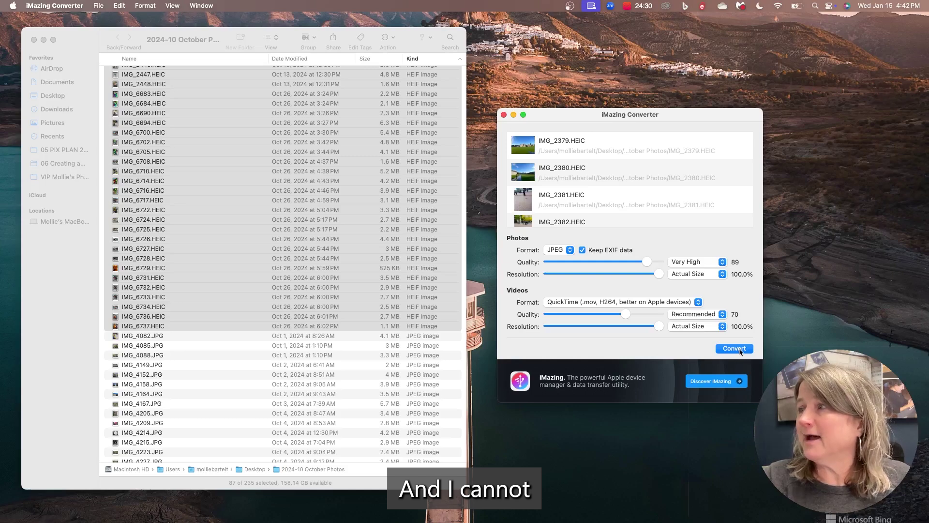
left_click(739, 349)
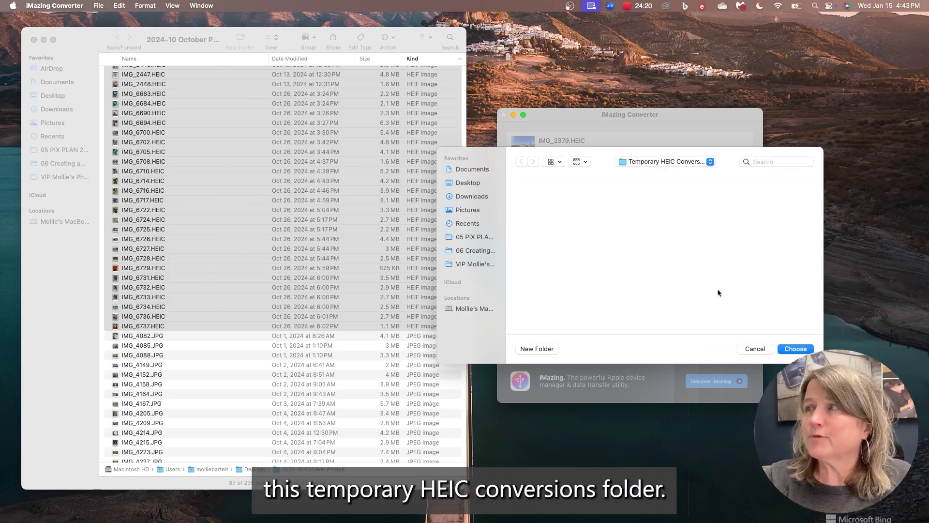
left_click(755, 348)
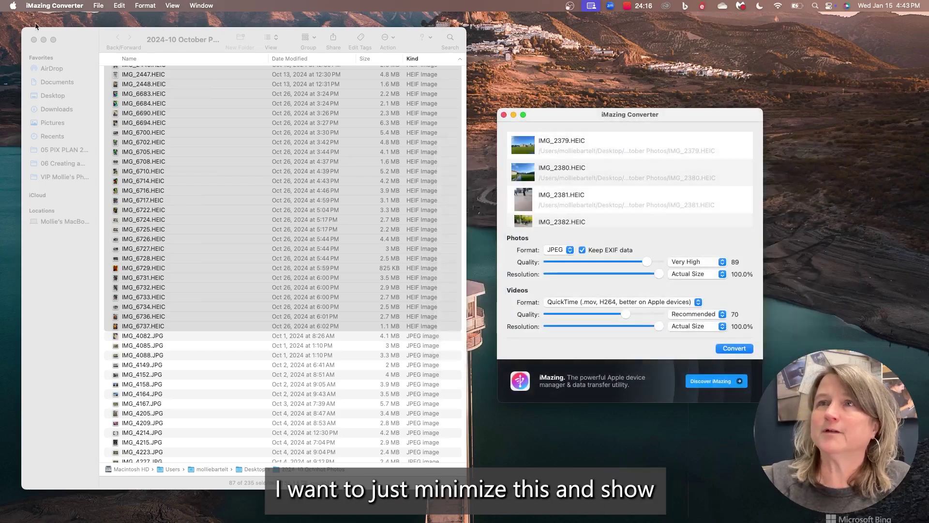
Minimize the 2024-10 October Photos folder and open the Temporary HEIC Conversions folder beside the converter
left_click(44, 40)
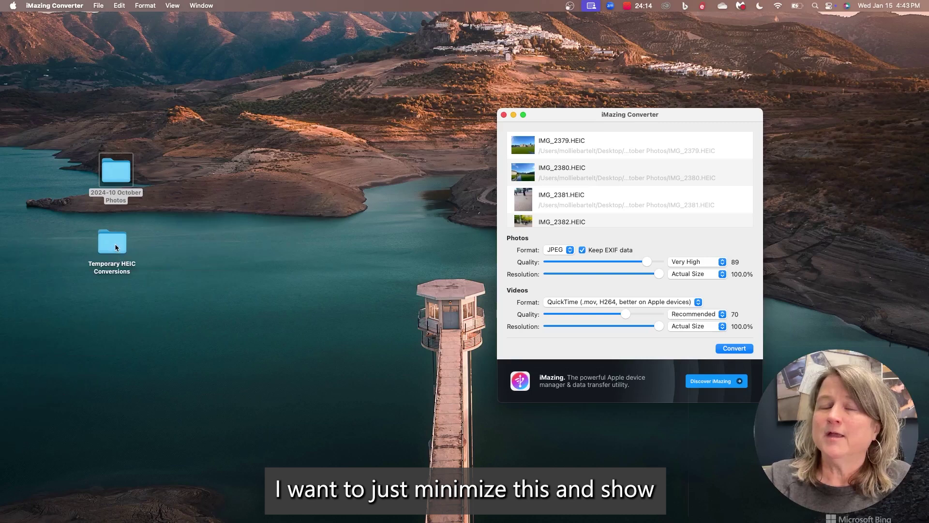
double_click(114, 240)
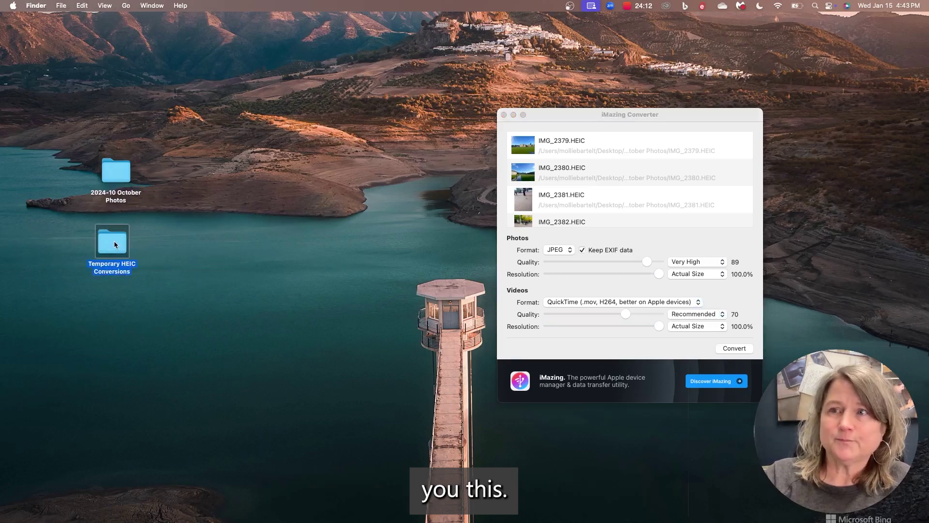
left_click_drag(634, 31, 206, 41)
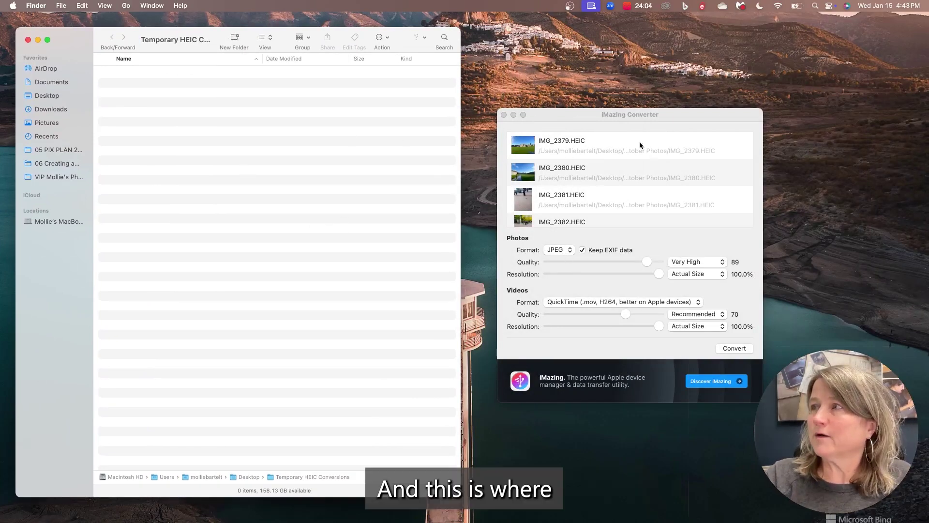
Convert the loaded HEIC photos into the Temporary HEIC Conversions folder
left_click(725, 349)
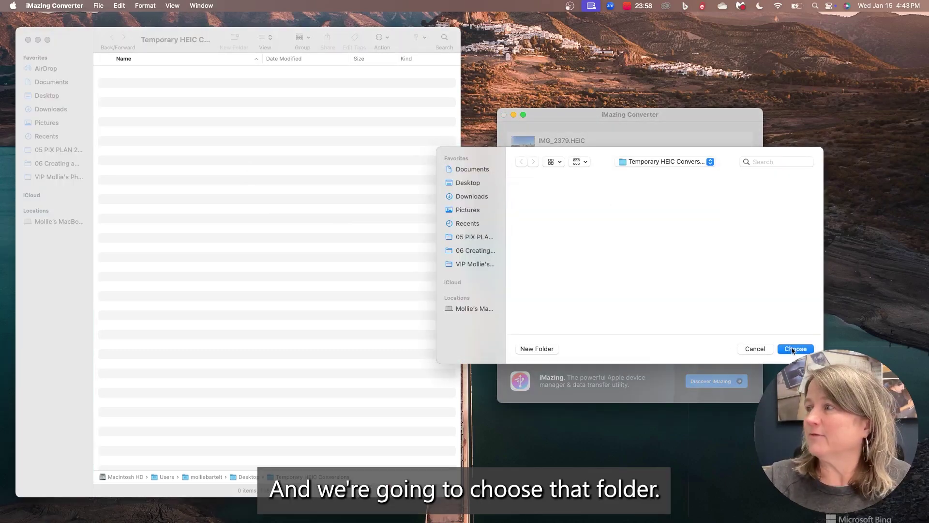
left_click(792, 348)
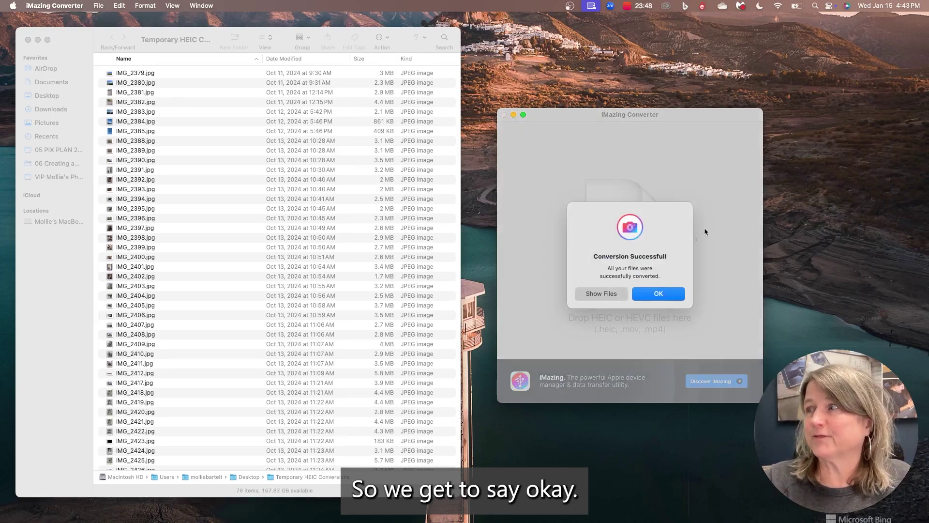
left_click(659, 293)
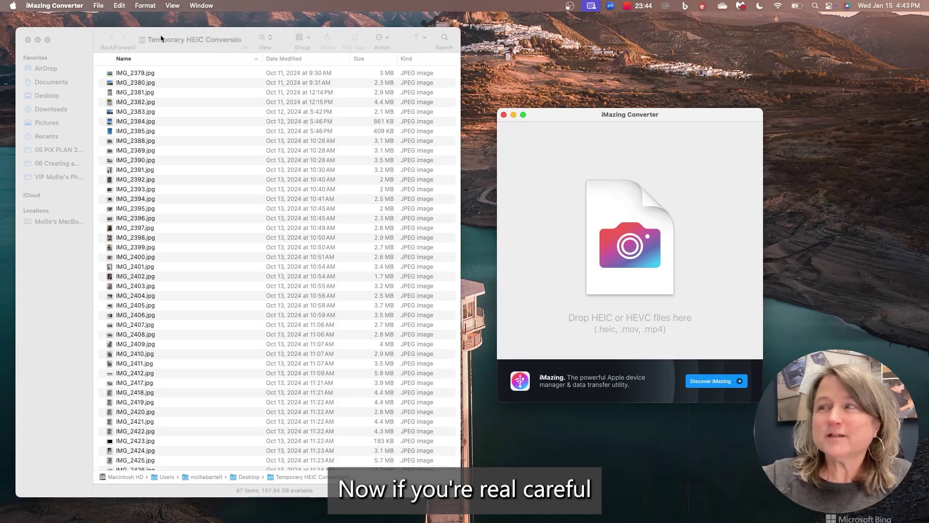
Arrange the Temporary HEIC Conversions and 2024-10 October Photos folders side by side, with the October folder showing the start of its list
left_click_drag(160, 34, 594, 36)
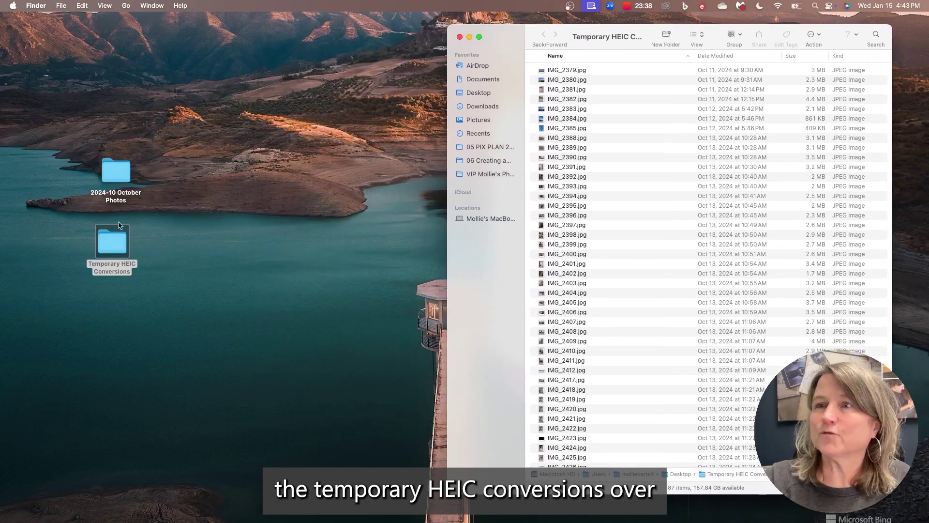
left_click(118, 167)
double_click(109, 167)
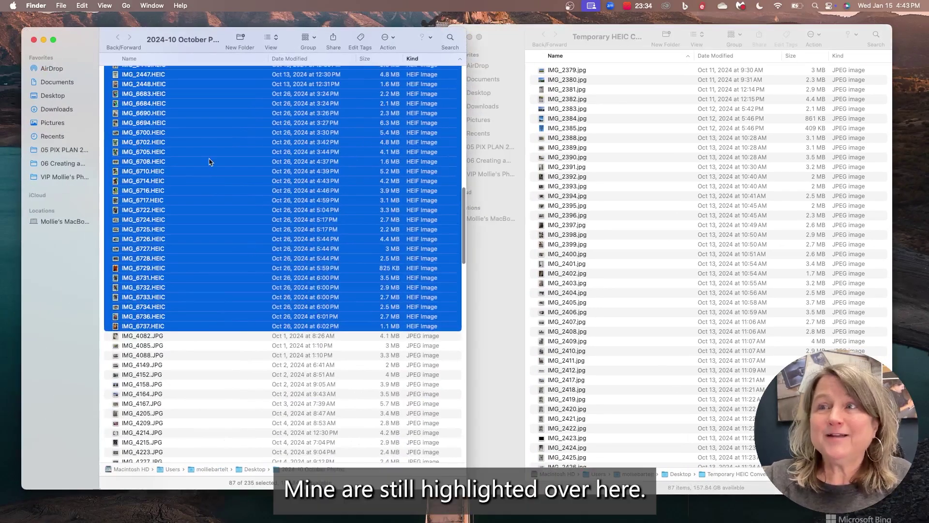
scroll(209, 161, "up", 5)
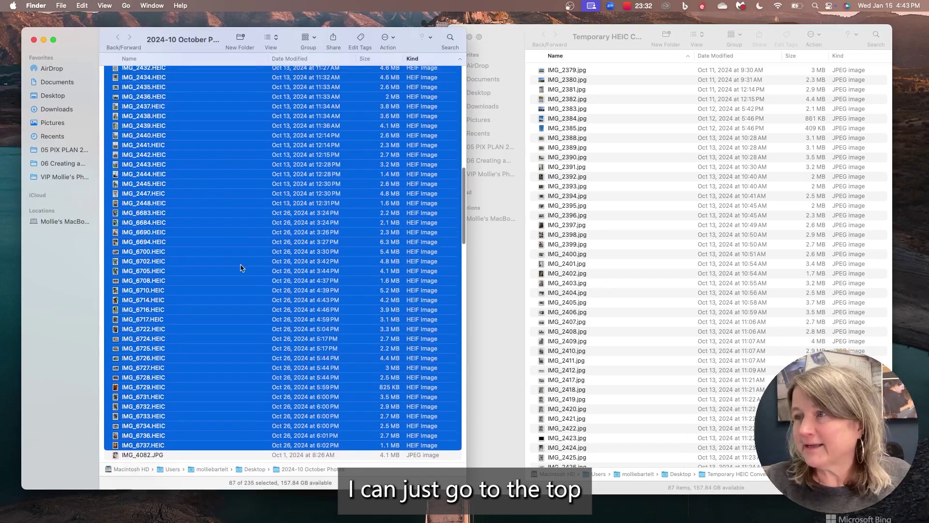
scroll(239, 266, "up", 15)
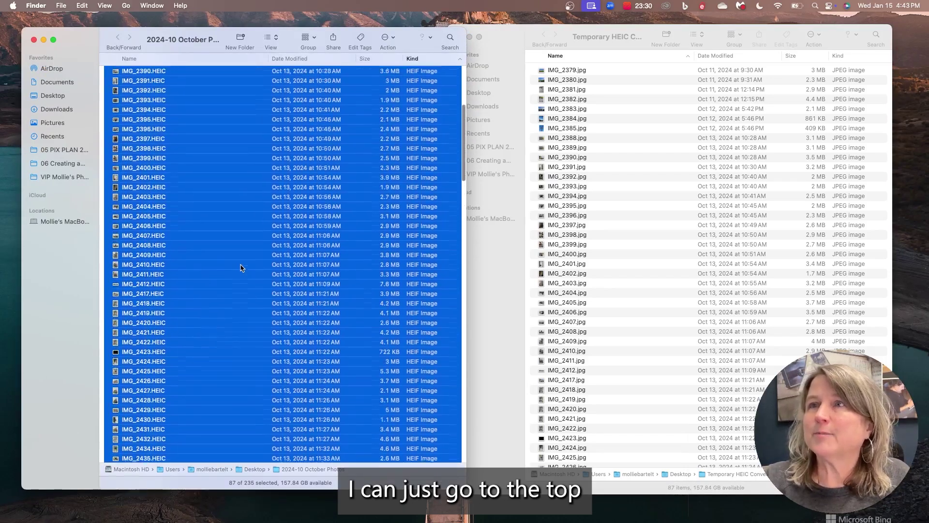
scroll(242, 267, "up", 8)
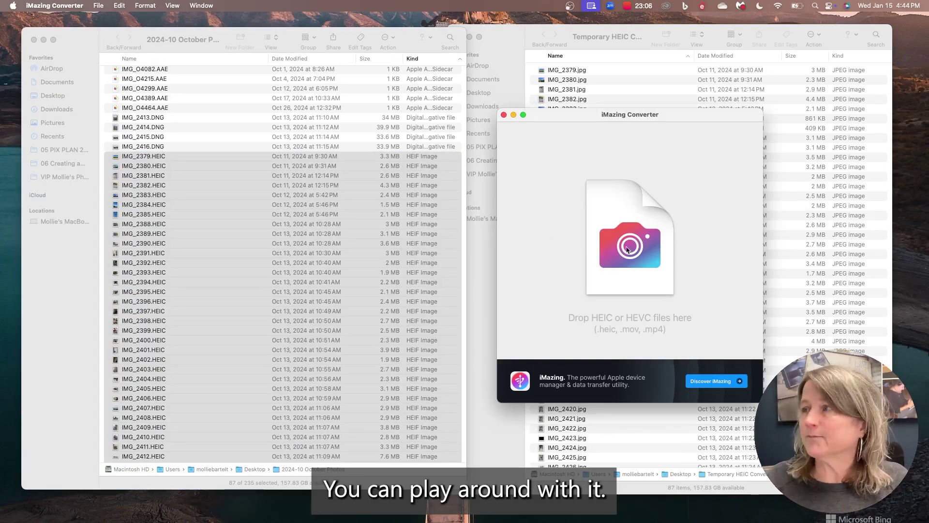
Delete all the converted JPEG files from the Temporary HEIC Conversions folder
left_click(634, 45)
left_click(610, 73)
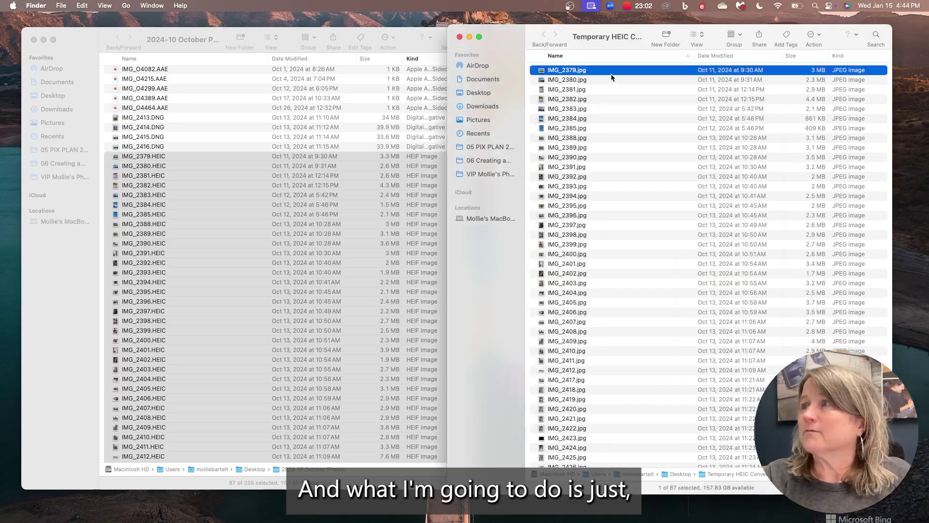
key("super+a")
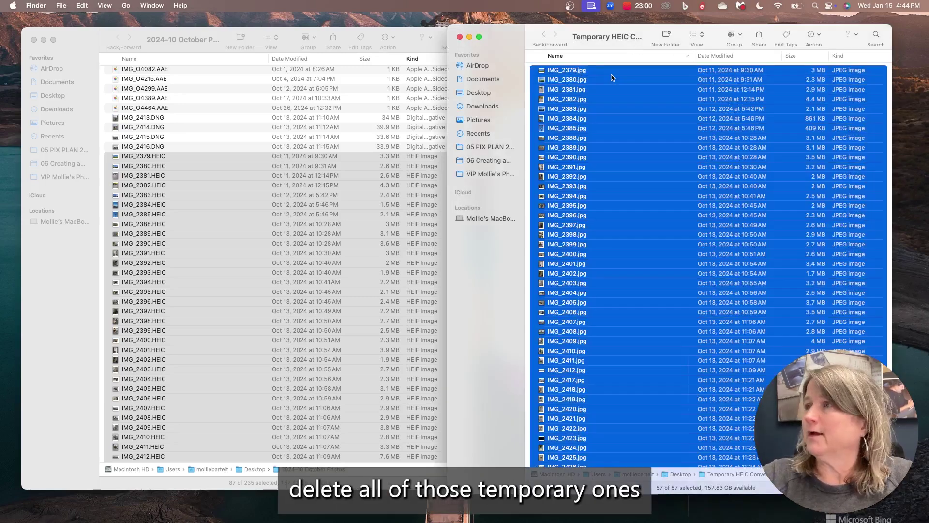
key("super+BackSpace")
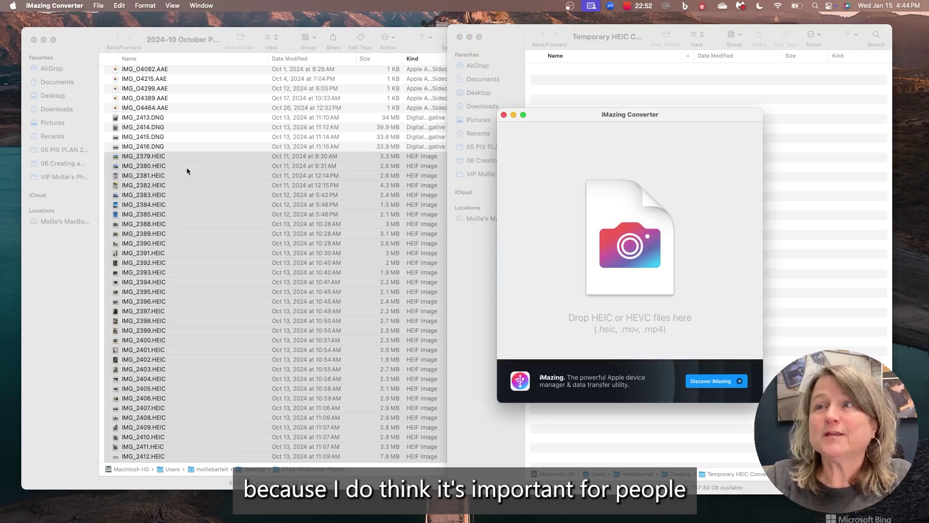
Add the selected October HEIC files to iMazing Converter again and set both photo and video quality to 100
left_click(222, 217)
left_click_drag(187, 202, 582, 231)
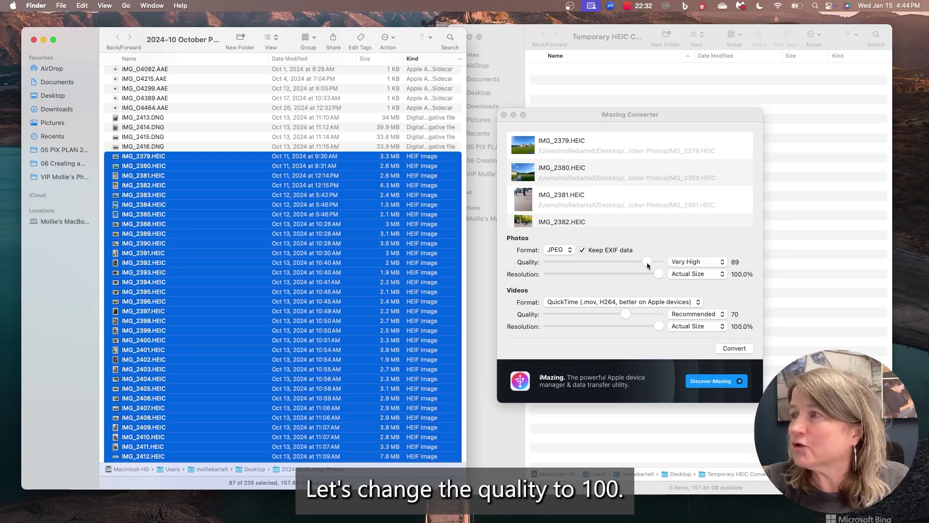
left_click_drag(648, 262, 656, 264)
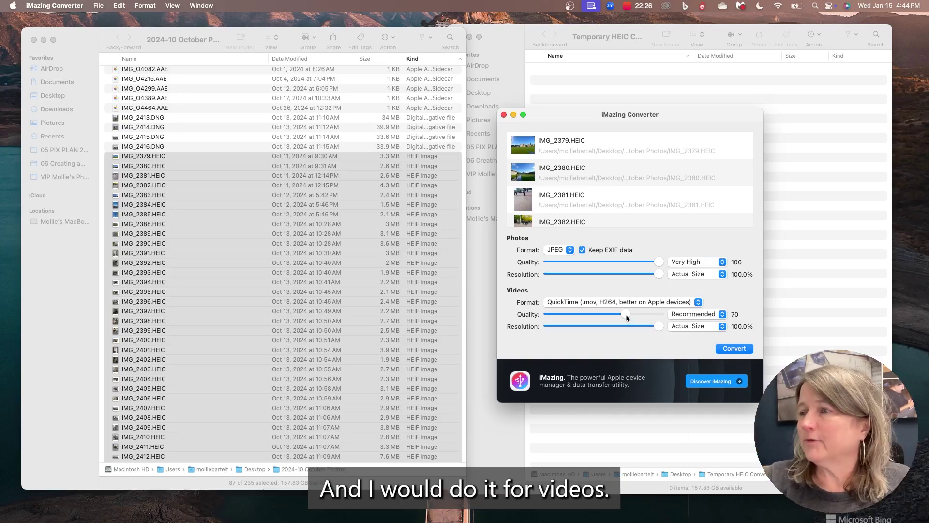
left_click_drag(627, 314, 663, 310)
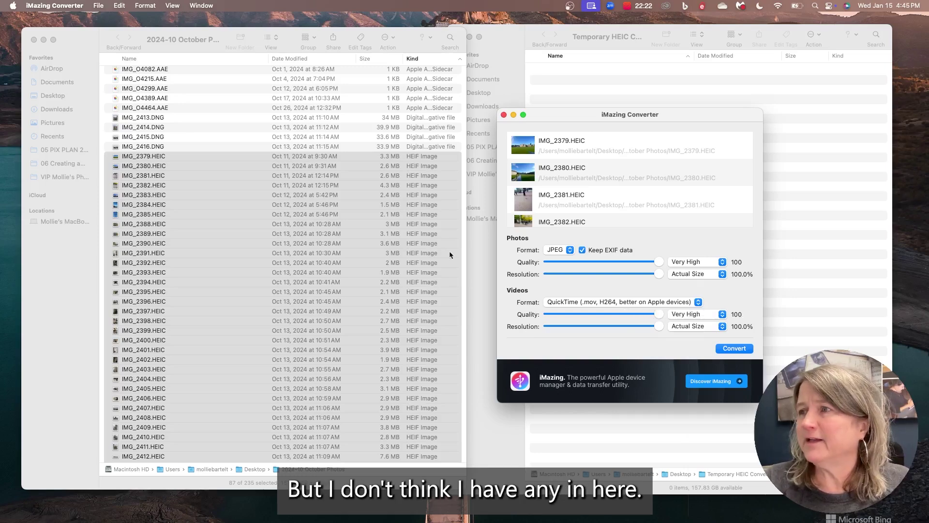
Convert the photos into the Temporary HEIC Conversions folder and look over the file sizes of the new JPEGs
left_click(730, 349)
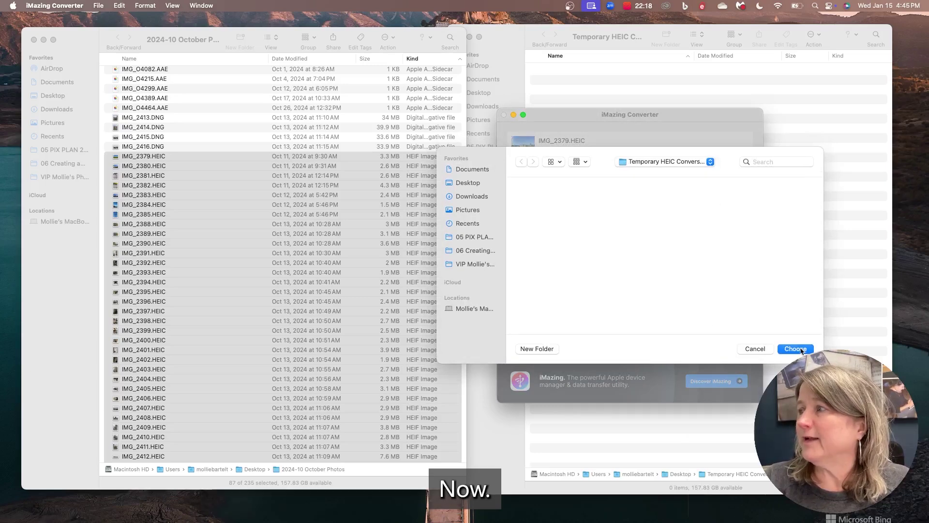
left_click(798, 349)
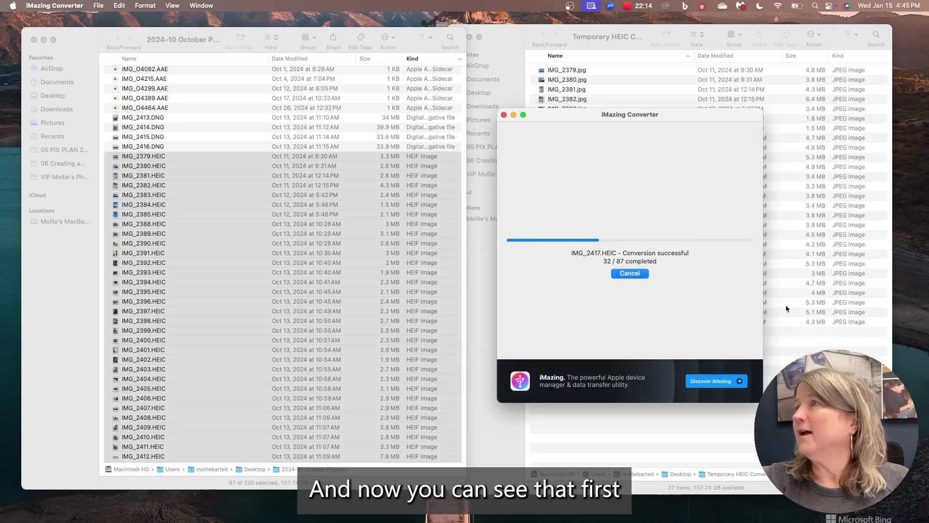
left_click(587, 69)
left_click(586, 70)
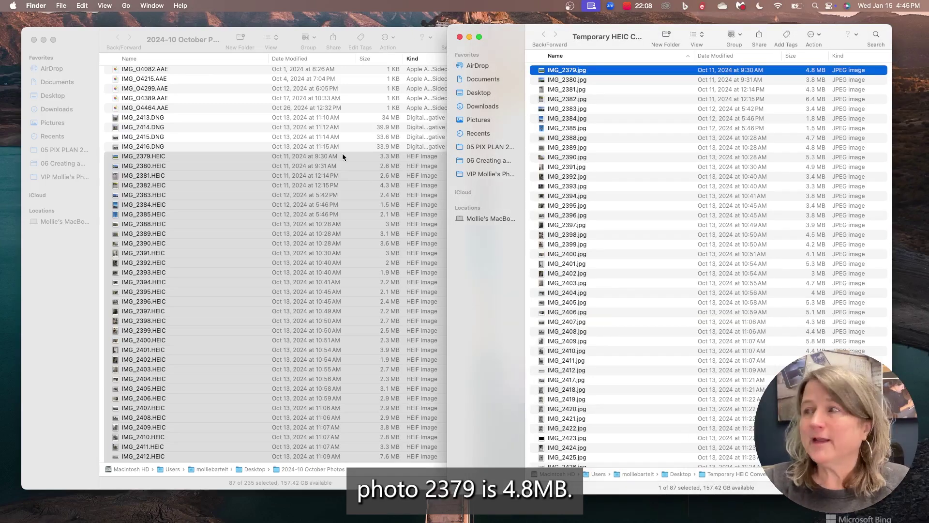
scroll(673, 344, "down", 8)
scroll(674, 345, "down", 5)
scroll(720, 346, "down", 2)
left_click(678, 313)
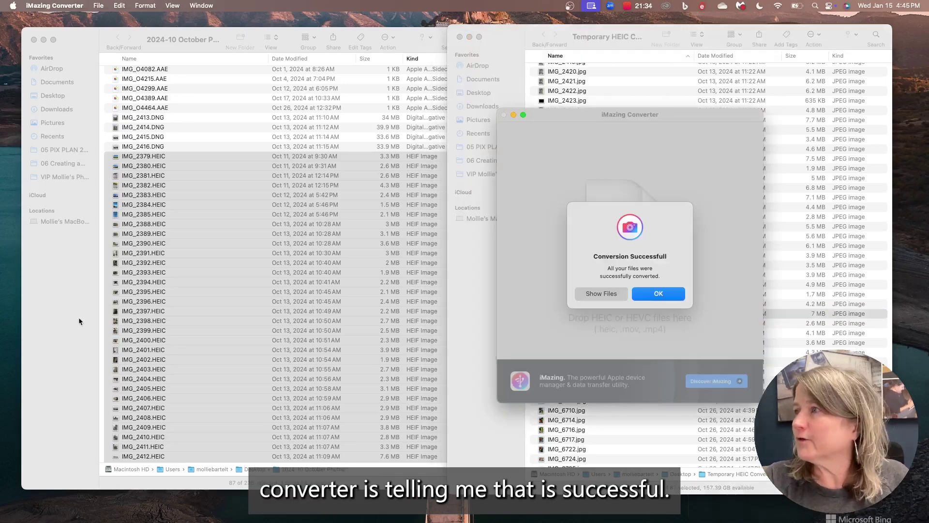
Minimize the converter and delete all the selected HEIC originals from the 2024-10 October Photos folder
left_click(651, 294)
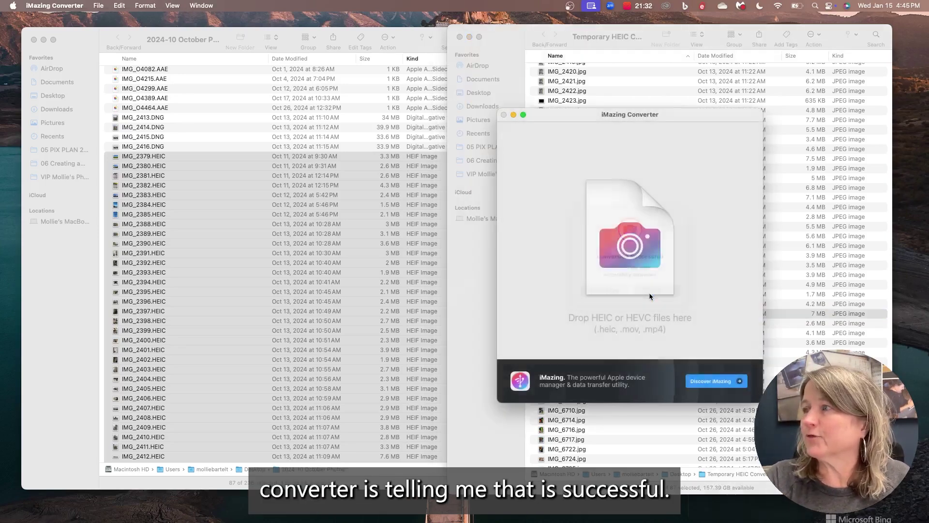
left_click(514, 115)
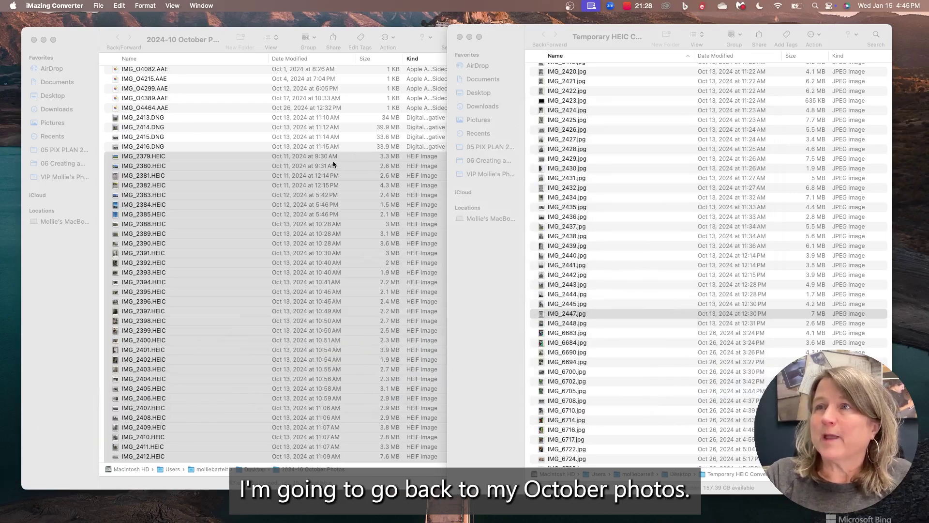
left_click(217, 42)
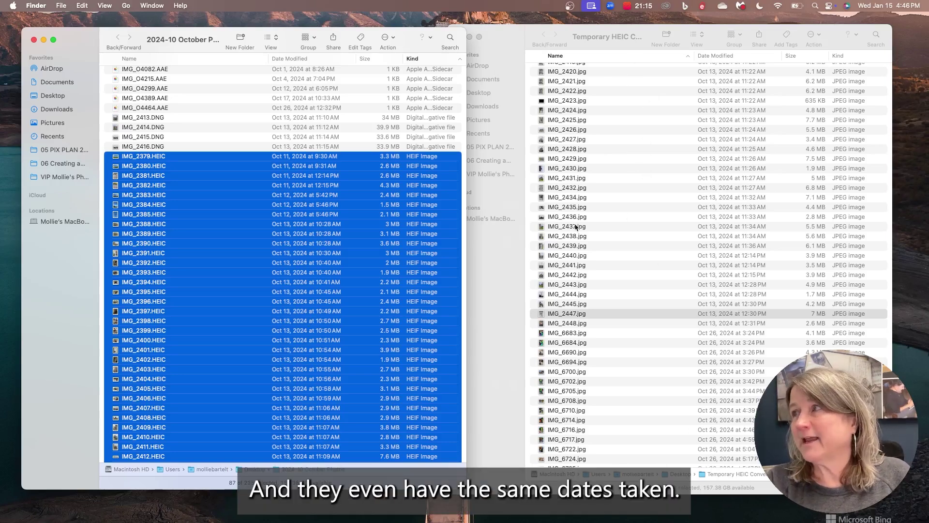
scroll(701, 376, "down", 1)
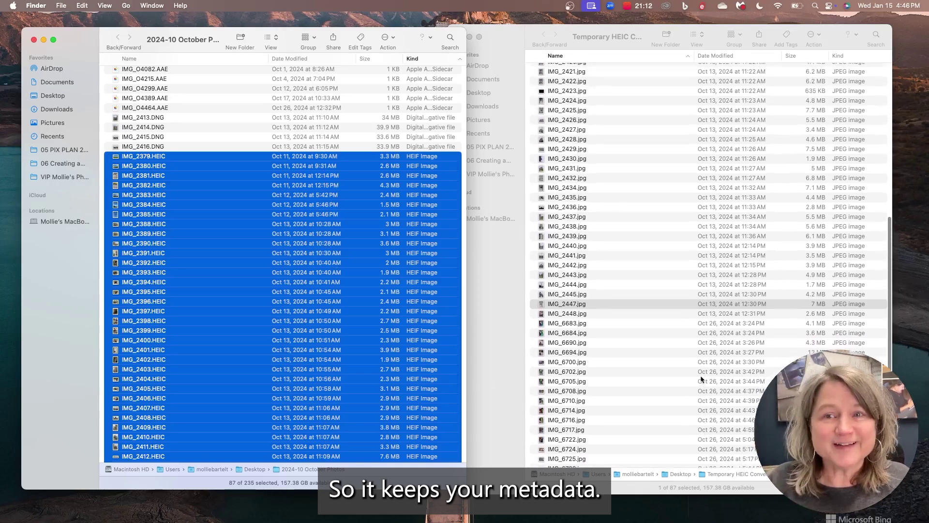
right_click(200, 159)
left_click(224, 199)
Move all the converted JPEG files from the Temporary HEIC Conversions folder into the 2024-10 October Photos folder
left_click(621, 160)
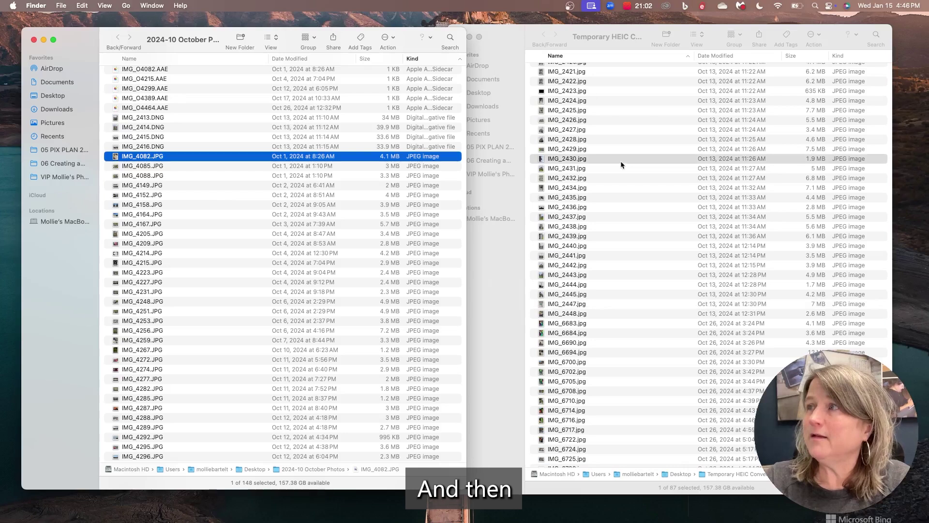
key("super+a")
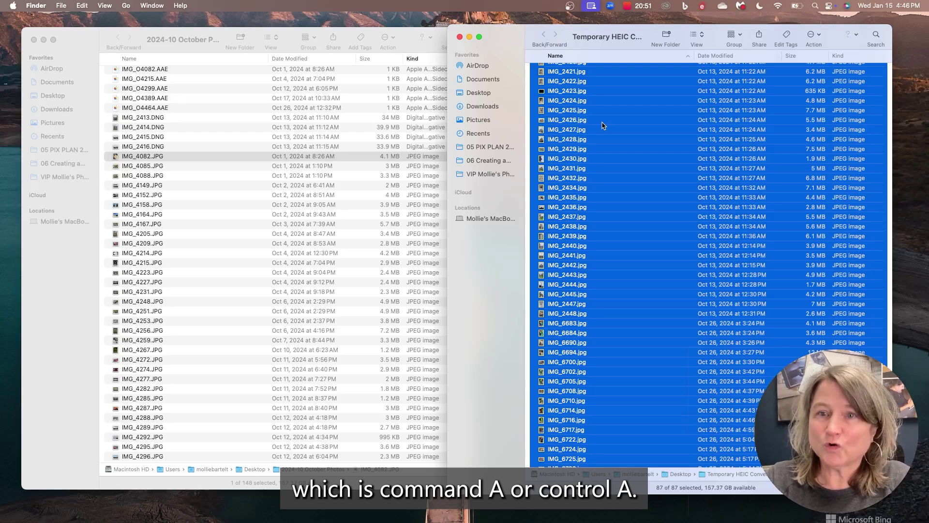
left_click_drag(606, 126, 316, 164)
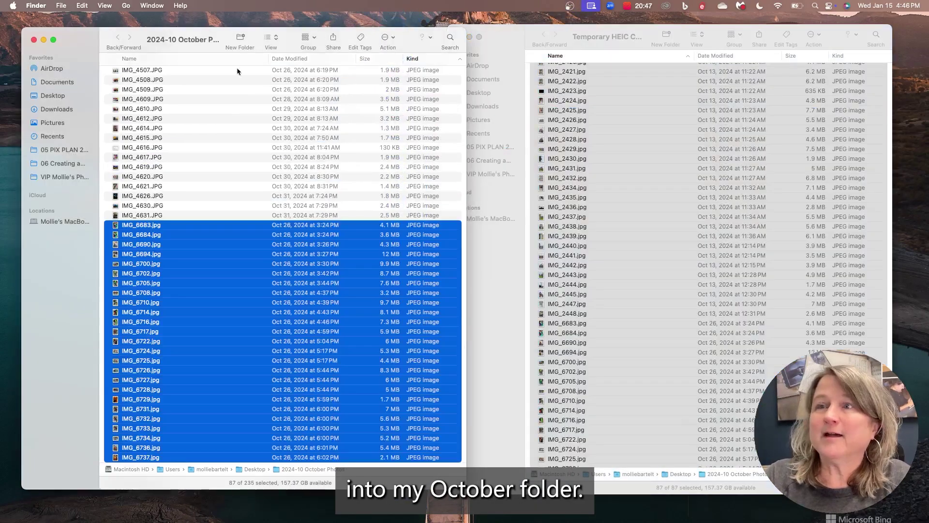